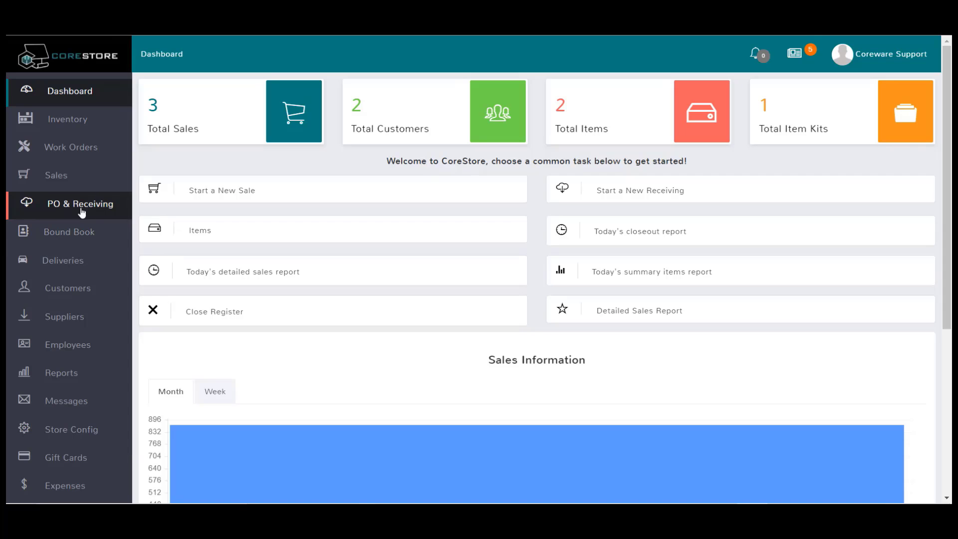
- Browse the inventory items, then open the Bound Book showing the in-stock Weatherby Orion 12 Gauge
click(76, 118)
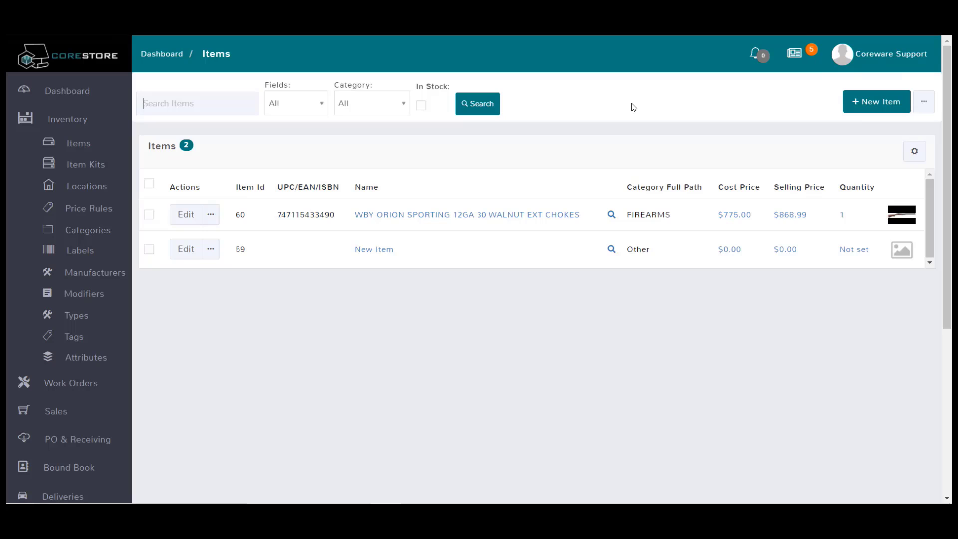
scroll(89, 418, down, 2)
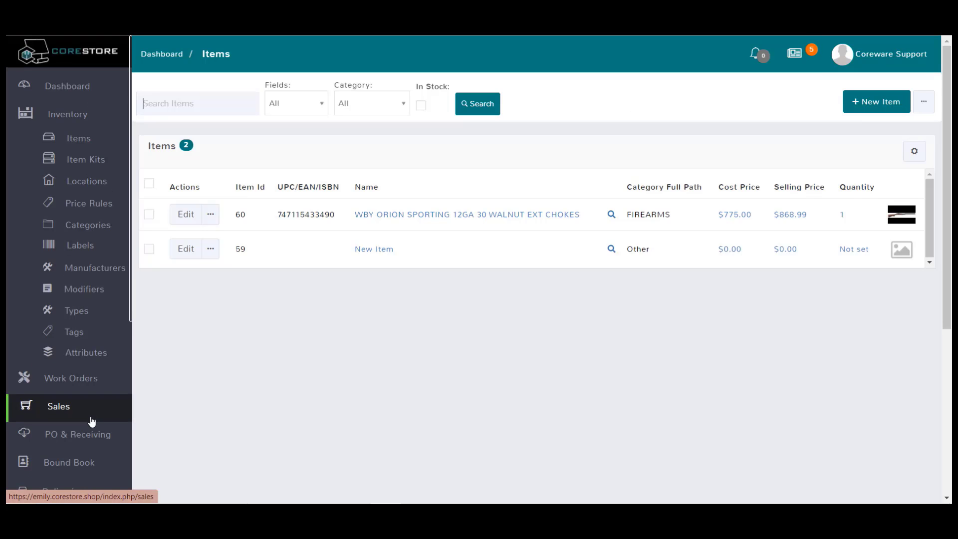
scroll(62, 404, up, 2)
click(63, 405)
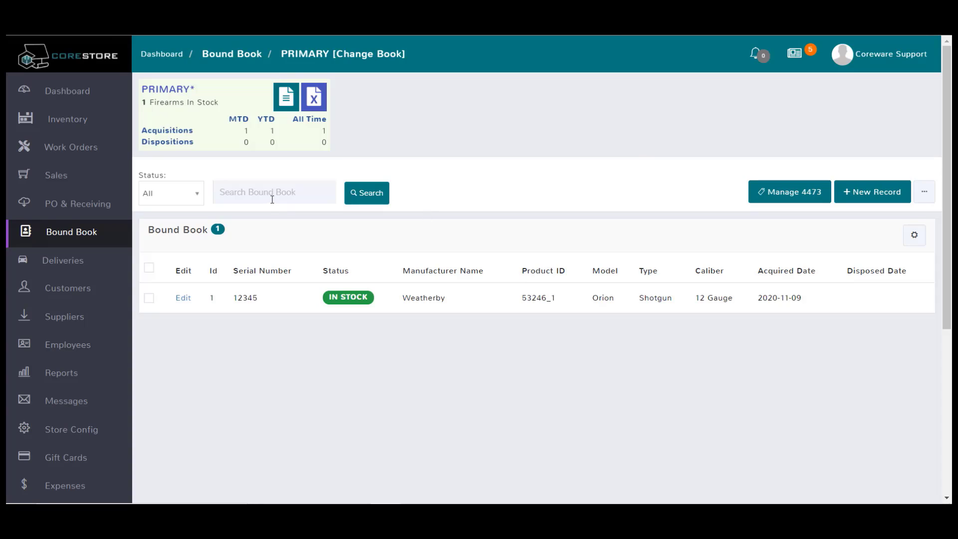
click(87, 205)
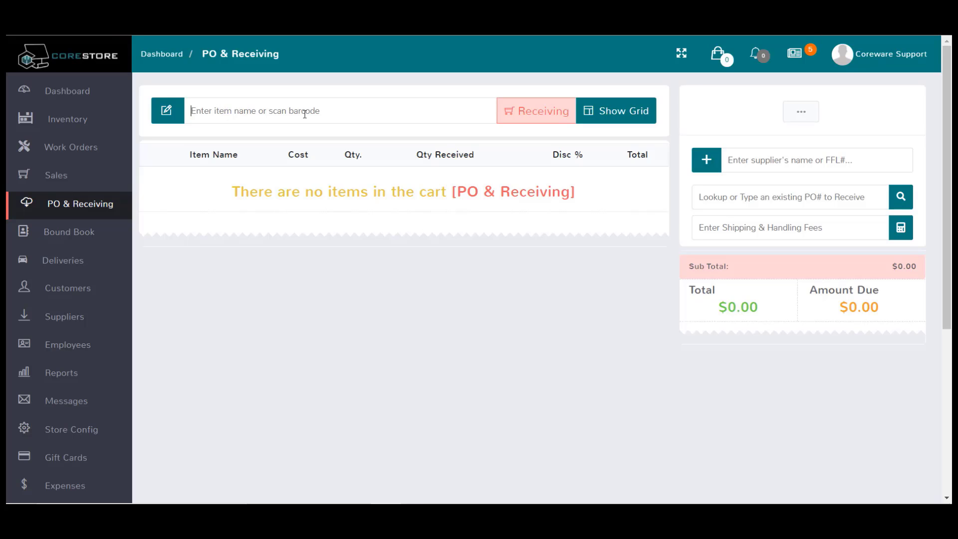
text(725327330103)
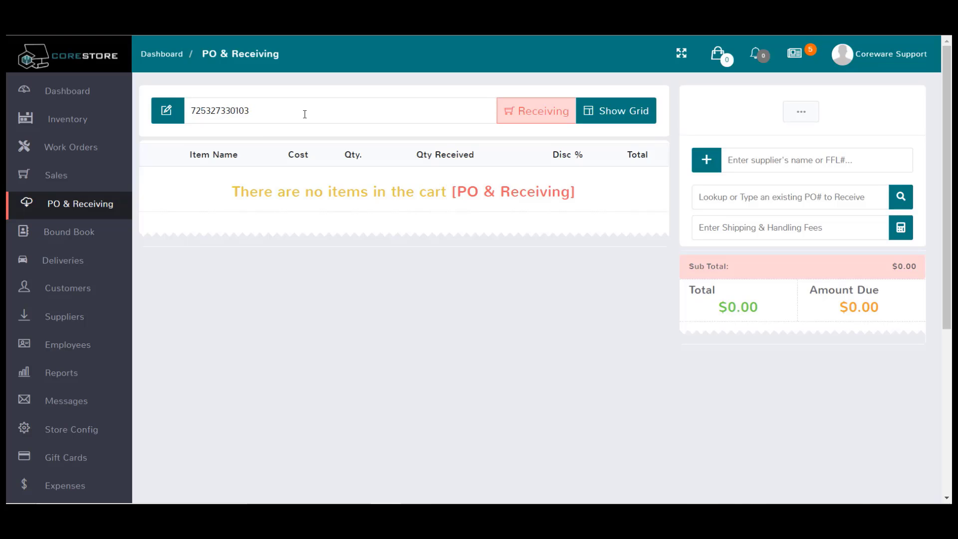
key(Return)
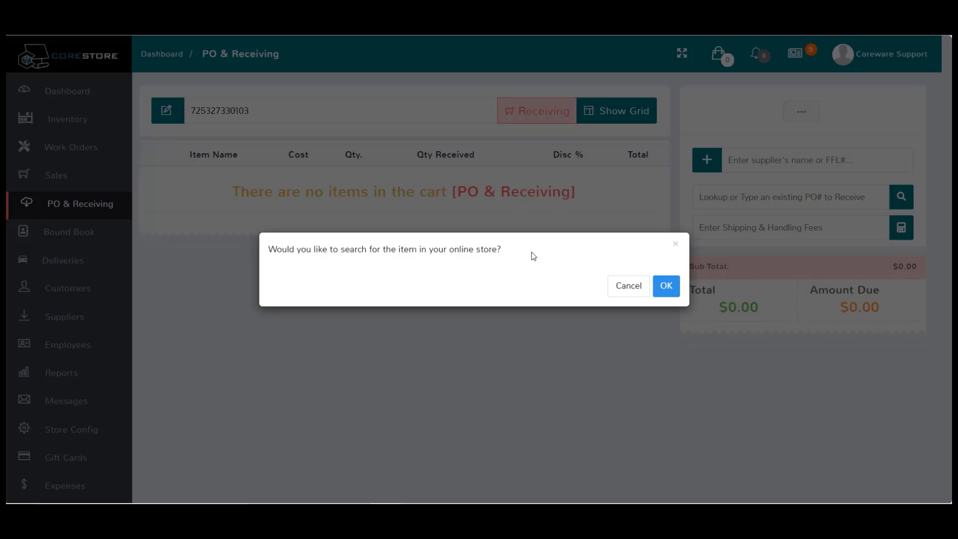
click(668, 286)
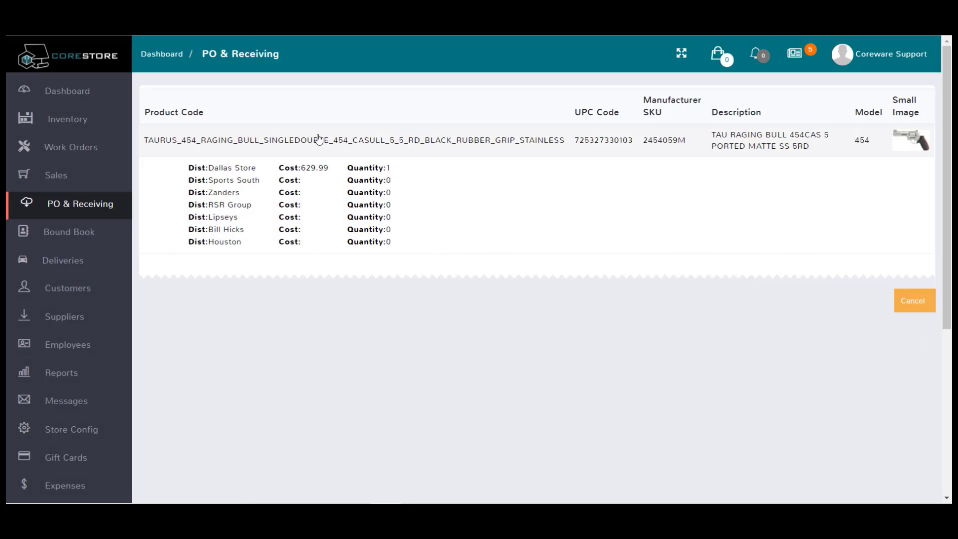
- Add the Taurus Raging Bull 454 at $882.85 to the receiving with serial number 67890
click(369, 144)
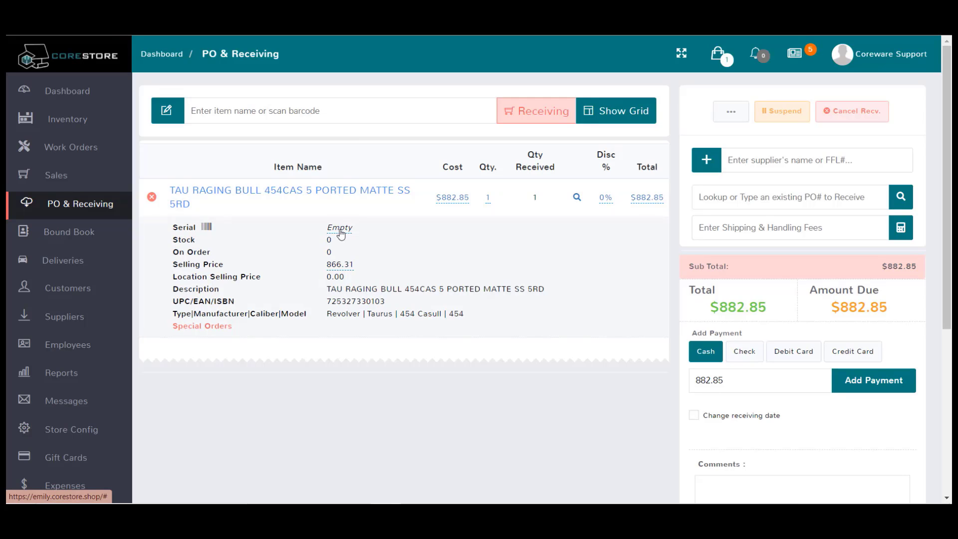
click(340, 228)
text(67)
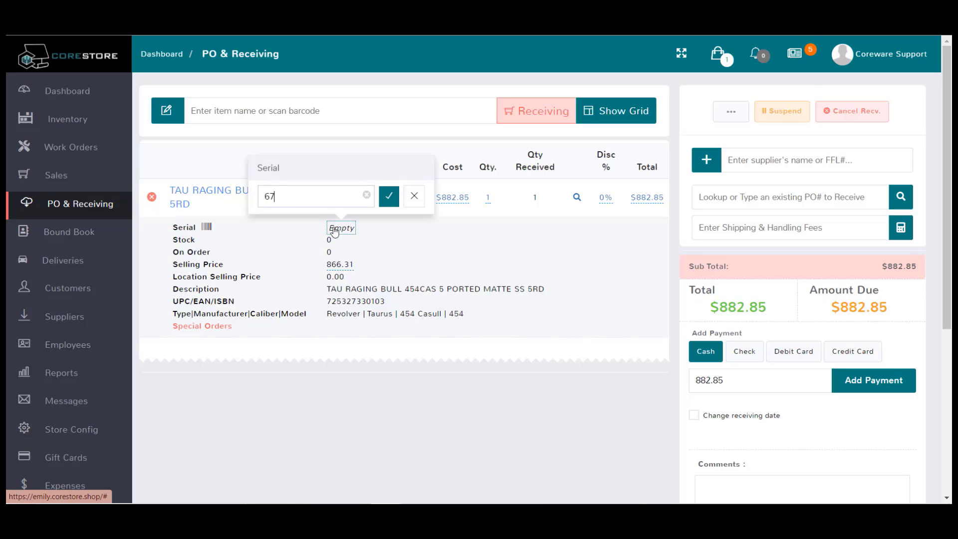
text(890)
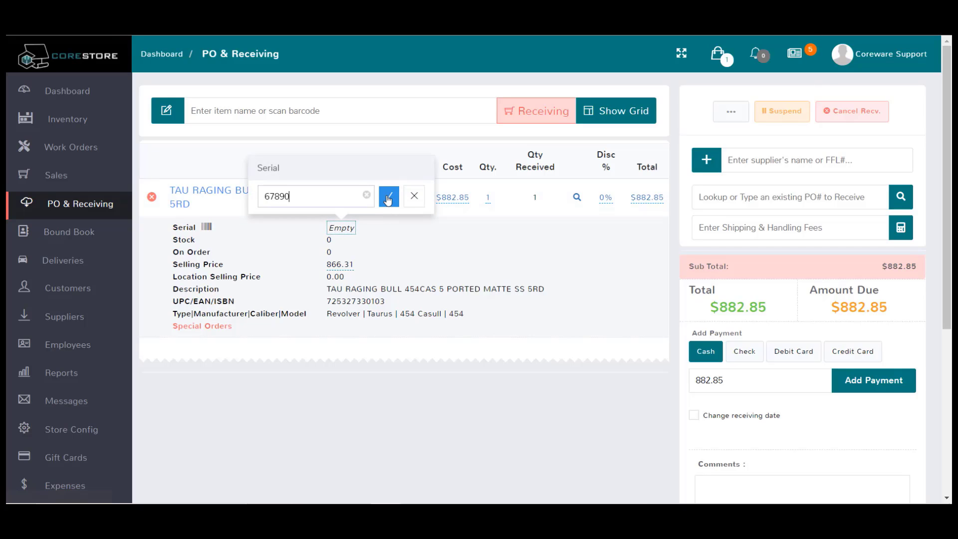
click(388, 196)
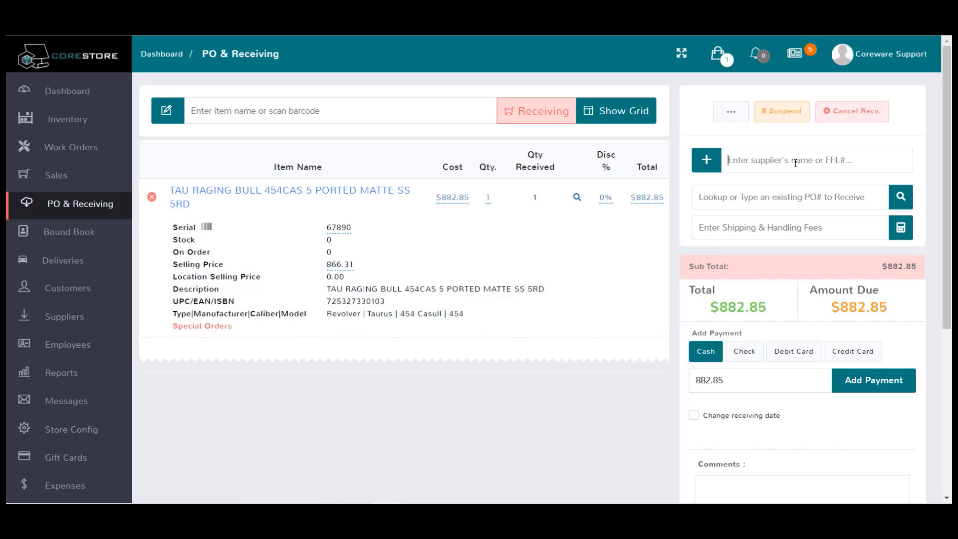
- Attach Trb Industries as the supplier of the receiving
text(T)
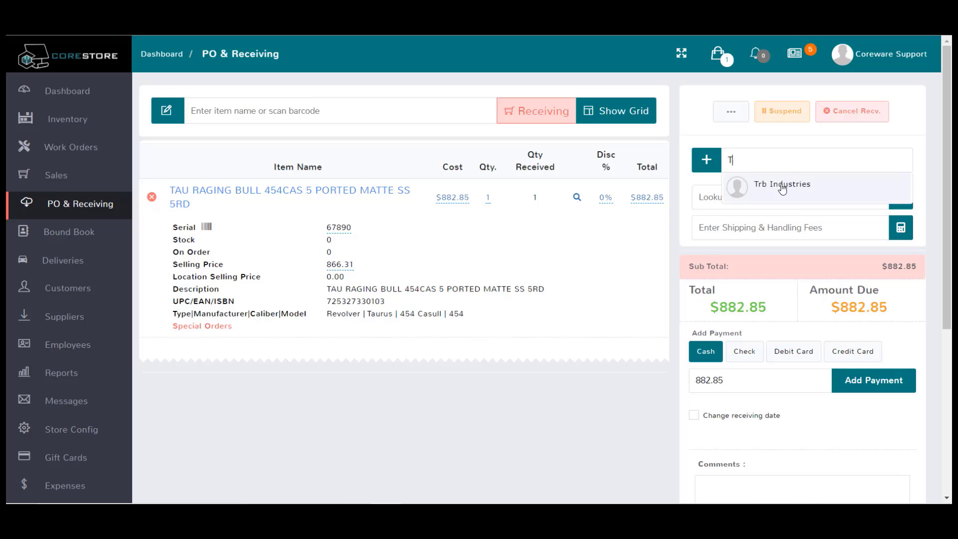
key(BackSpace)
text(6)
click(782, 187)
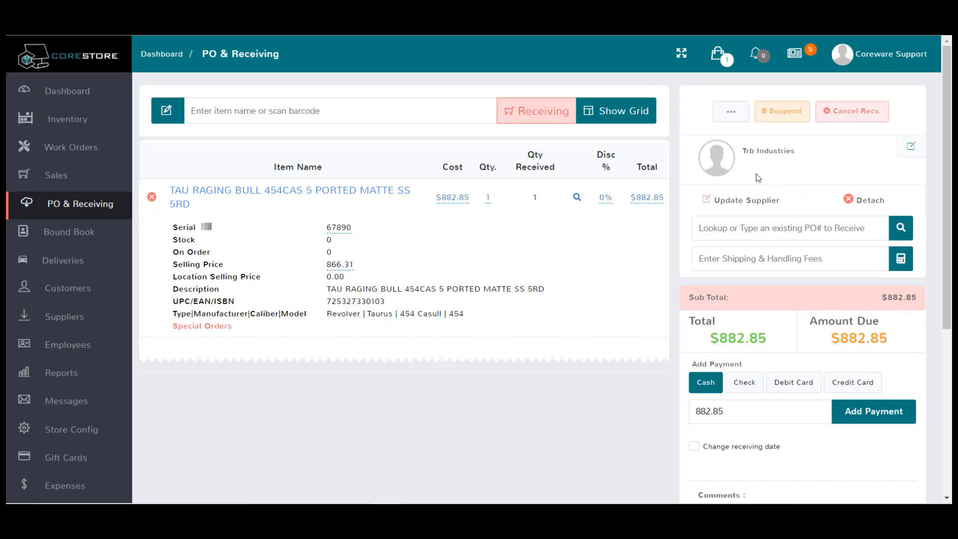
- Pay the $882.85 in cash and submit the receiving as RECV 2
scroll(848, 299, down, 1)
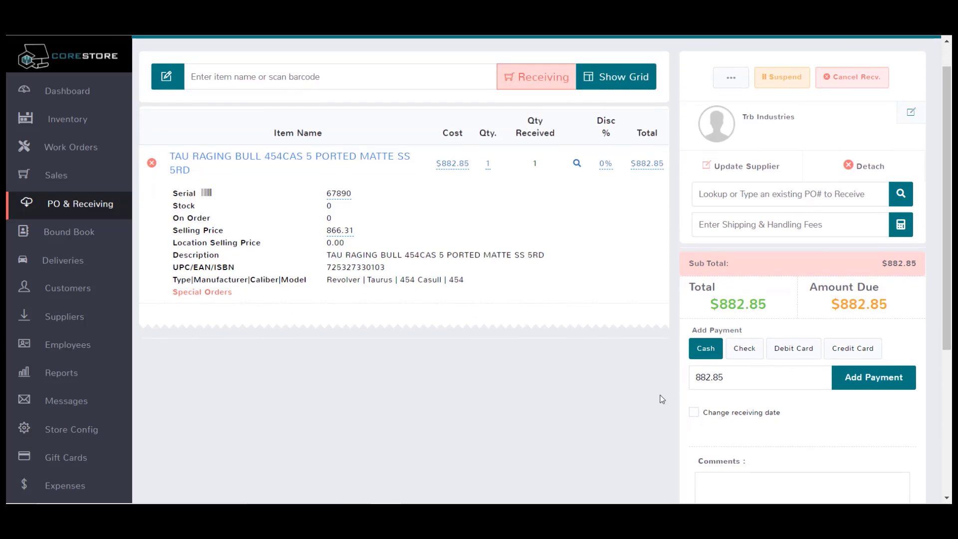
click(854, 389)
scroll(808, 399, down, 2)
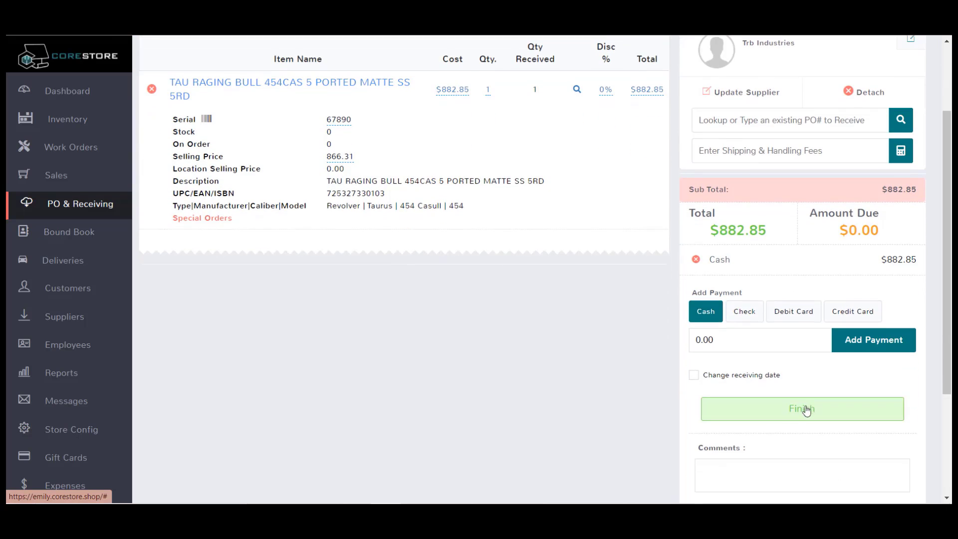
click(755, 408)
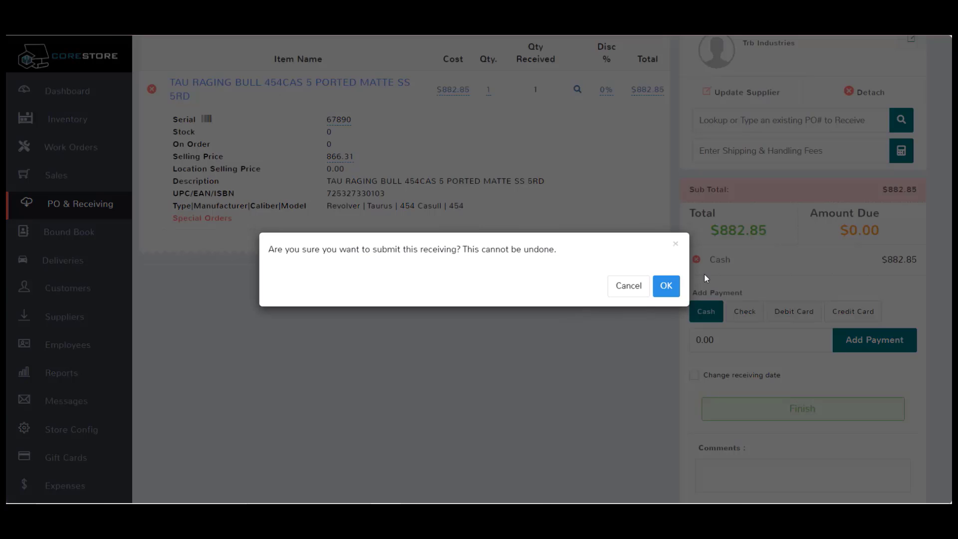
click(667, 285)
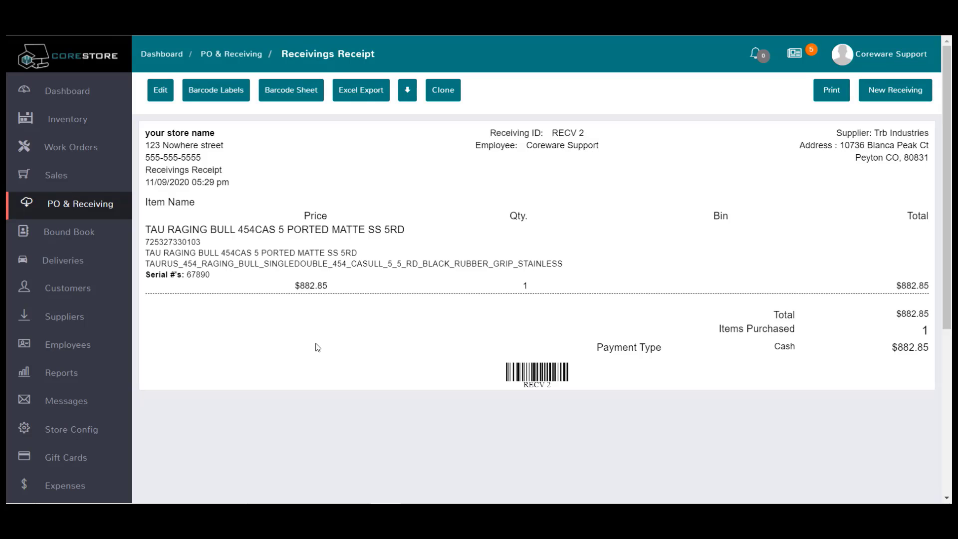
- Check the Taurus revolver in the Bound Book and items list, then open a new sale
click(69, 233)
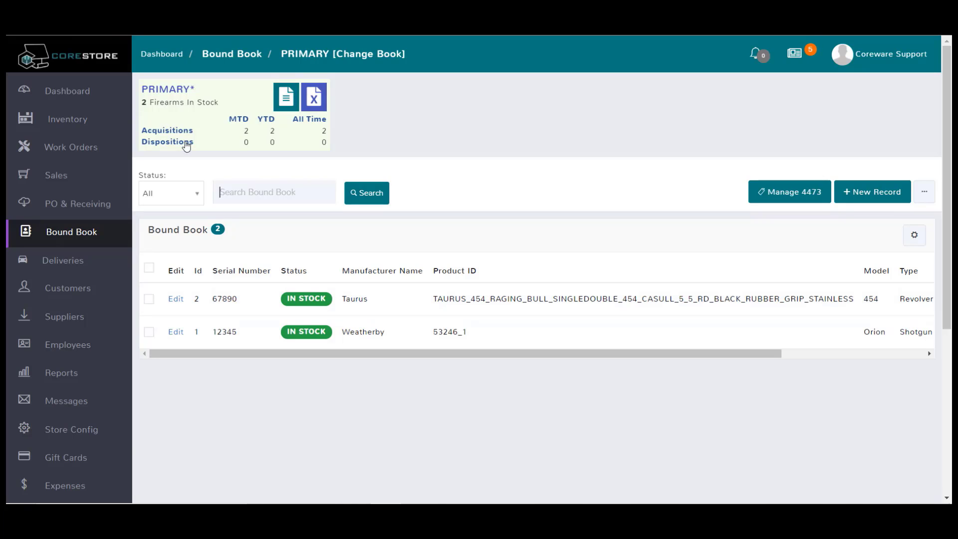
click(76, 121)
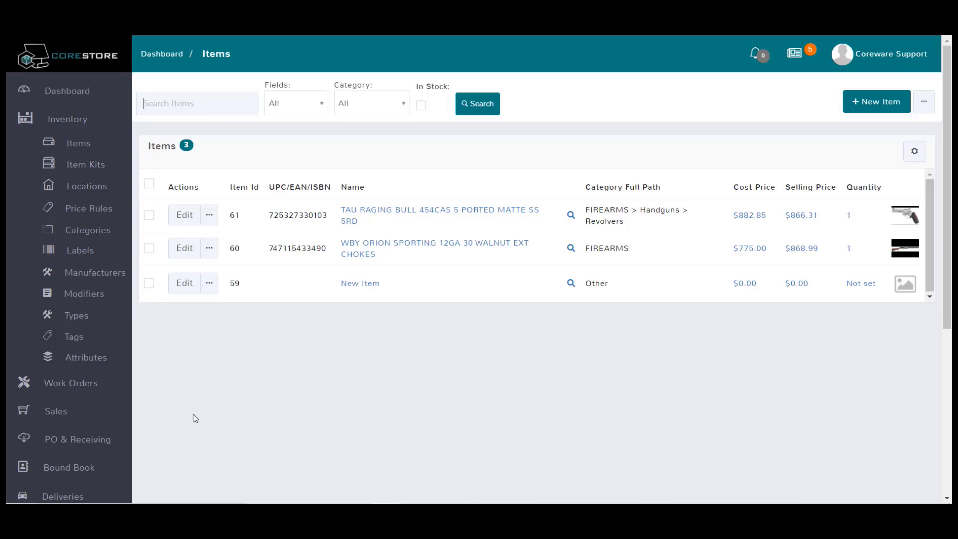
click(66, 412)
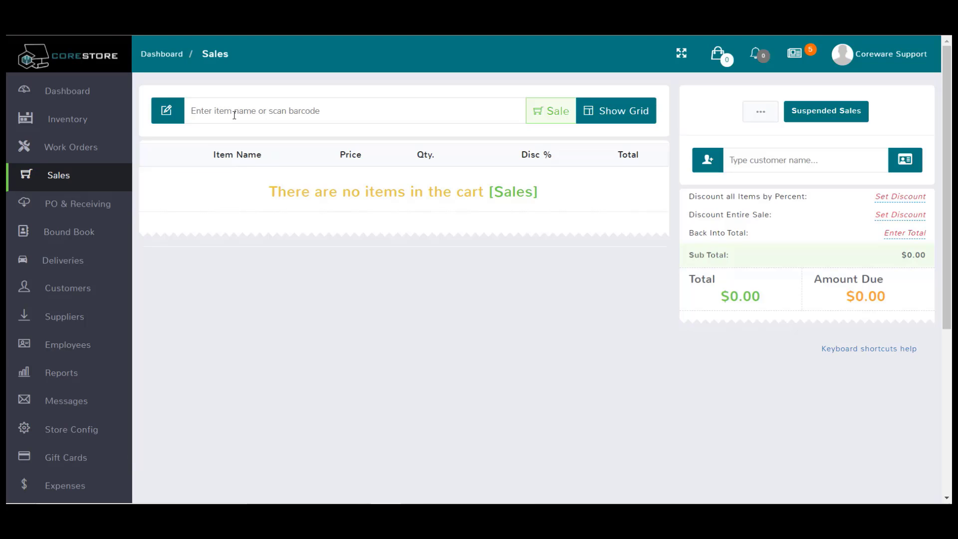
text(725327330103)
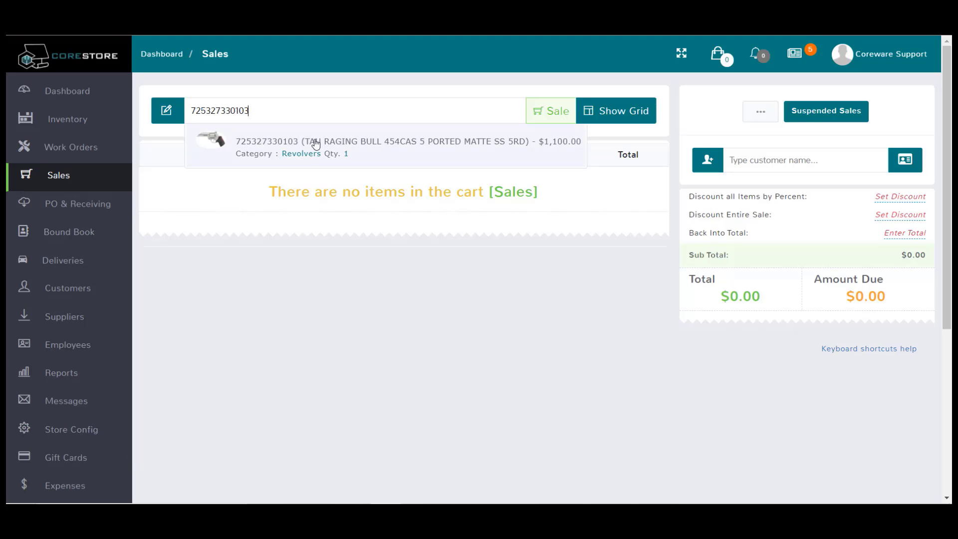
click(316, 146)
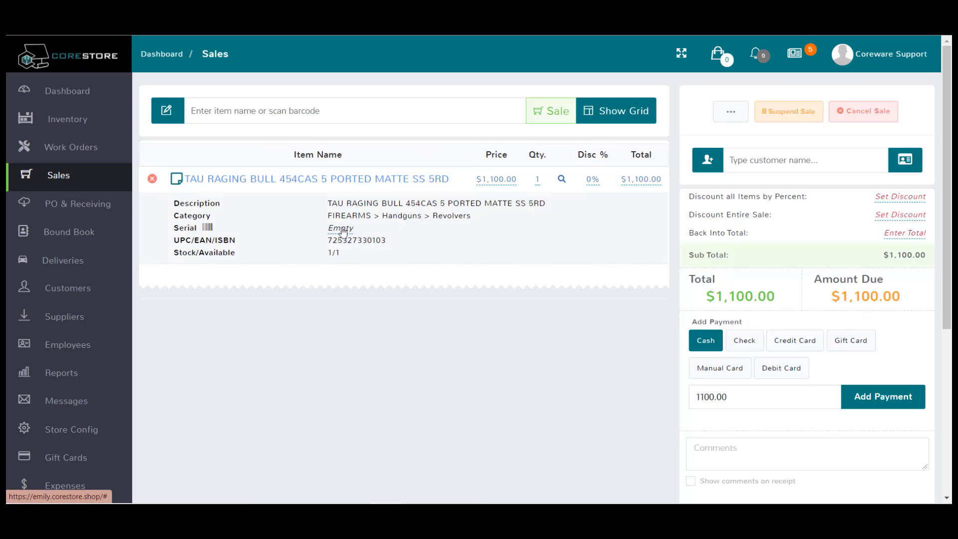
click(343, 231)
click(319, 206)
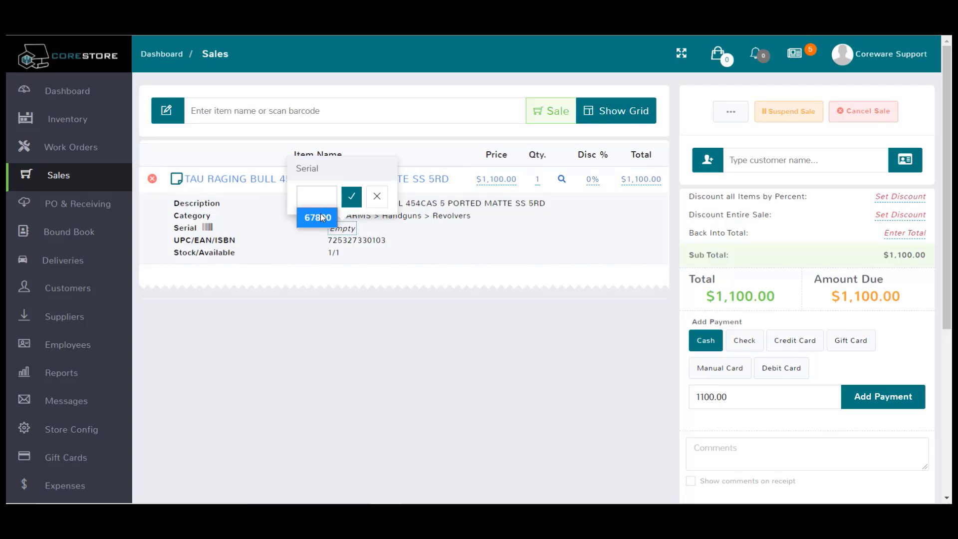
click(322, 218)
click(351, 197)
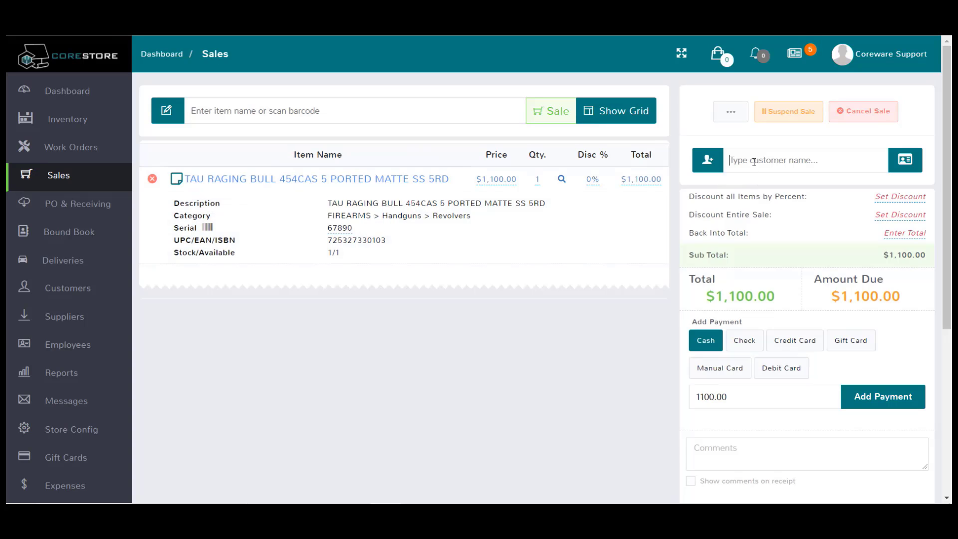
- Look up the buying customer by name and attach them to the sale
click(768, 182)
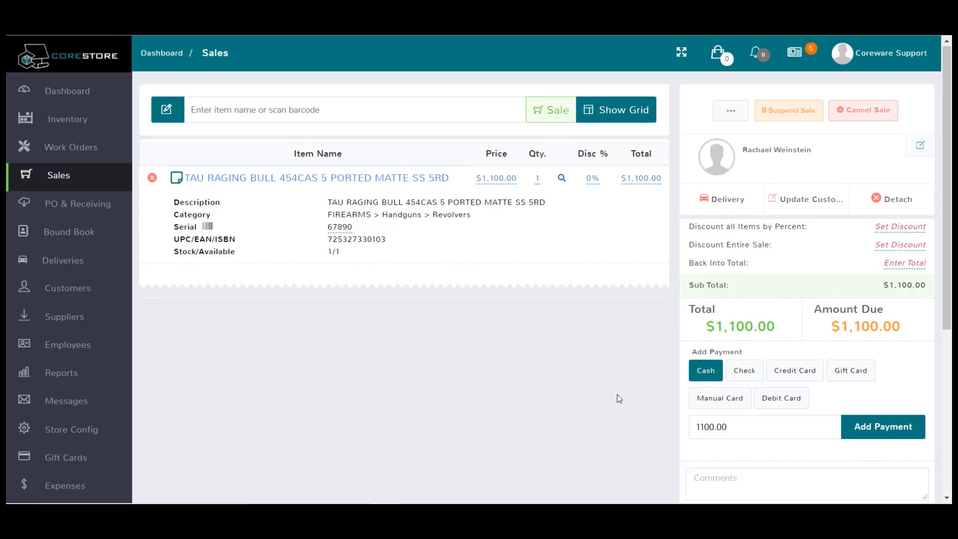
scroll(618, 398, down, 1)
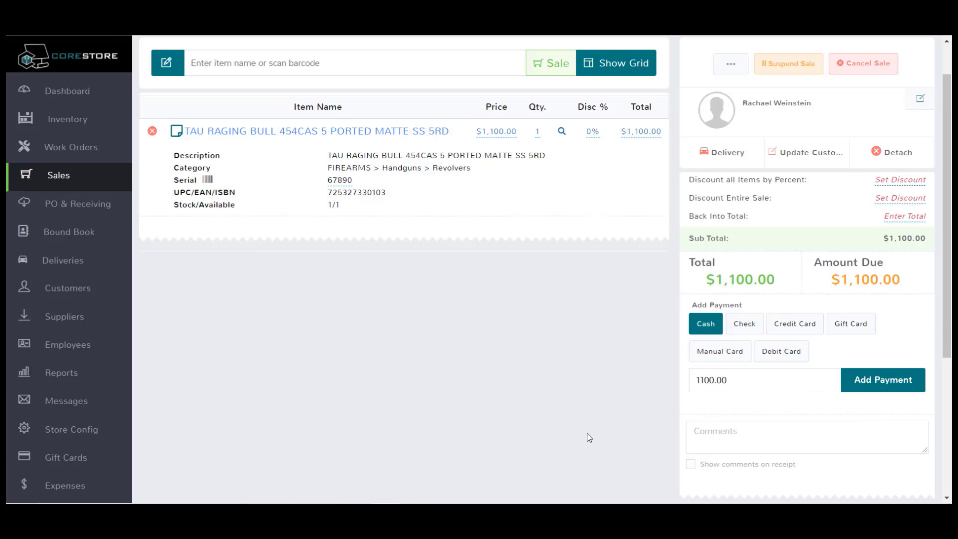
click(61, 436)
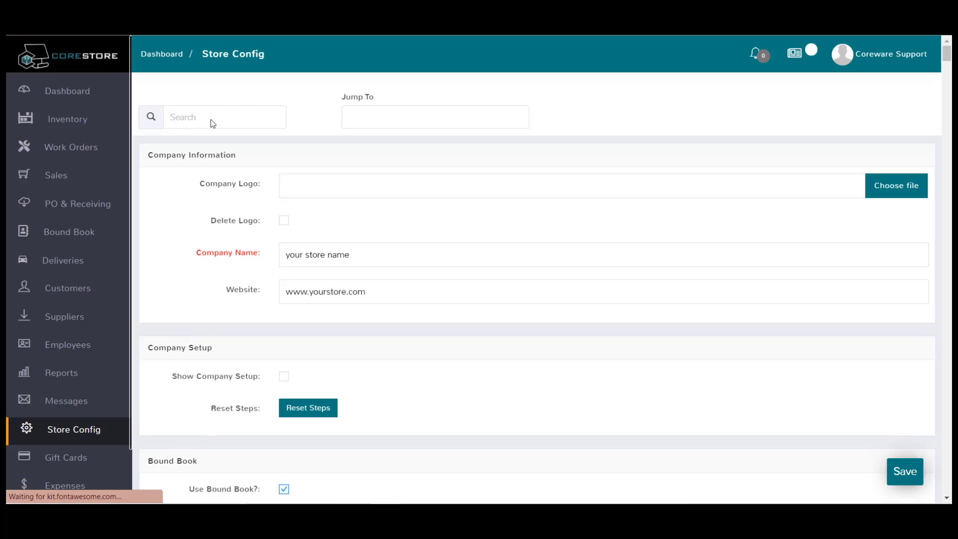
click(210, 119)
text(disab)
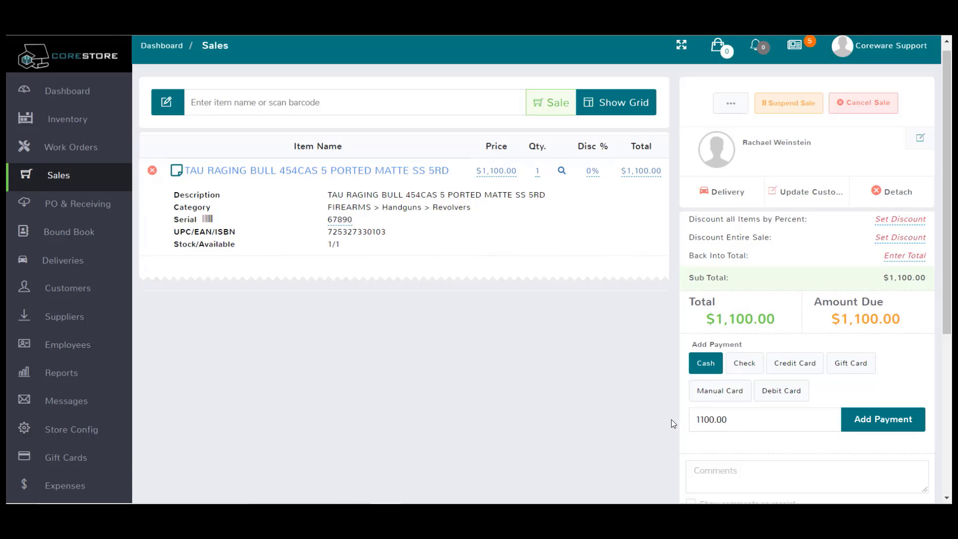
- Apply a $1,100.00 cash payment so $0.00 is due, then bring up the Suspend Sale choices
click(839, 420)
click(809, 419)
double_click(716, 419)
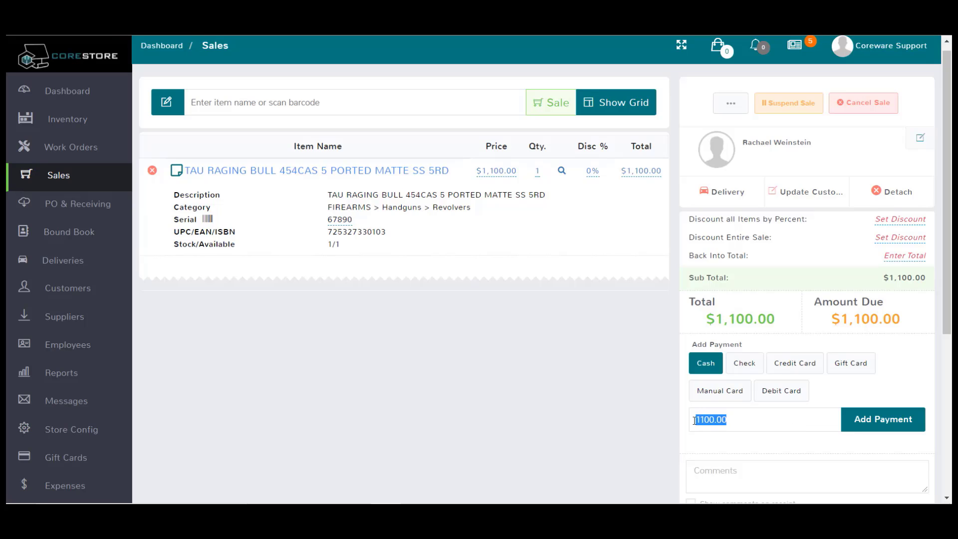
click(758, 421)
click(882, 419)
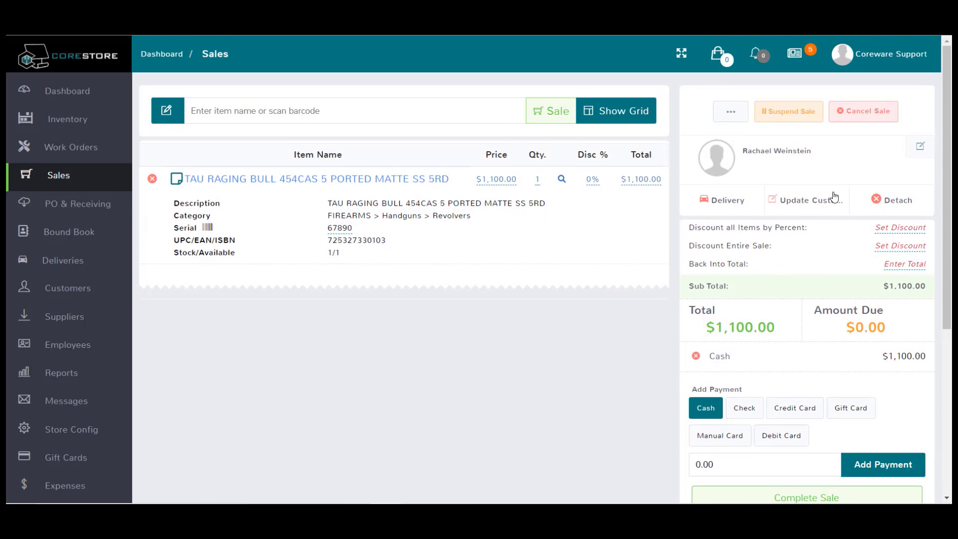
click(787, 122)
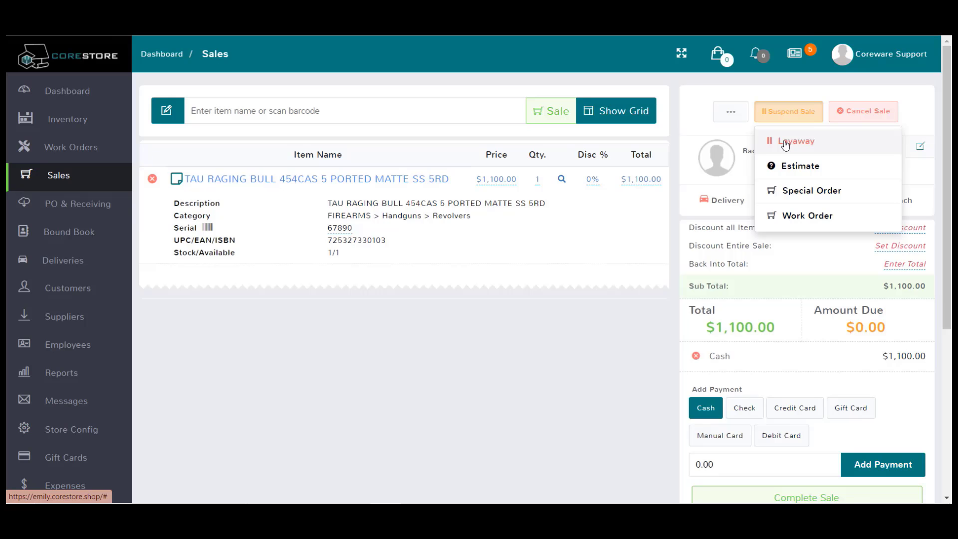
- Suspend the paid sale as a layaway and confirm, producing receipt POS 4 with 4473 Id 10002
click(782, 143)
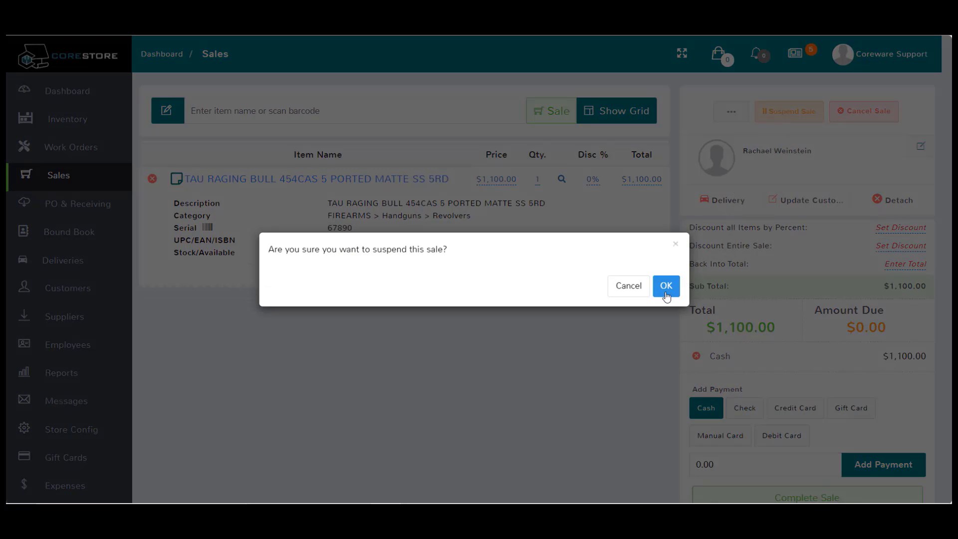
click(663, 289)
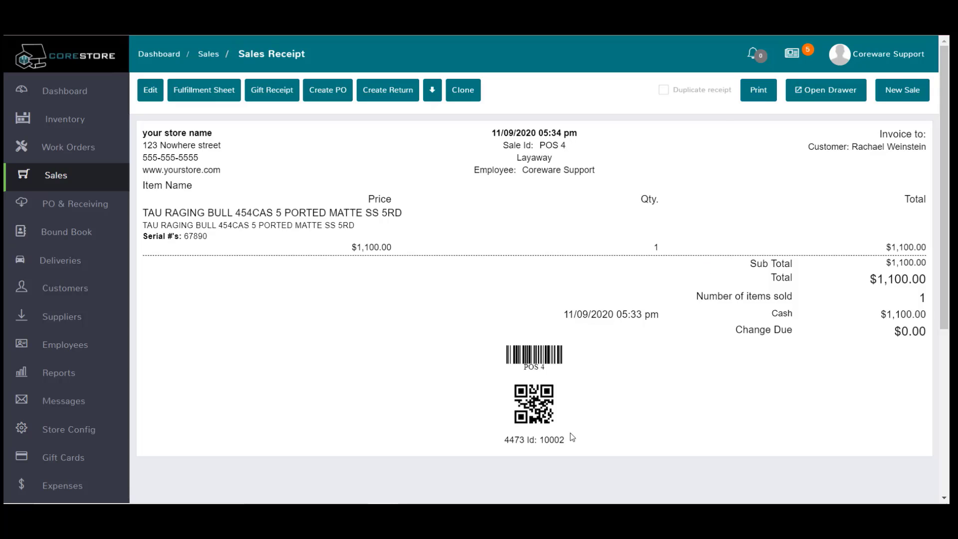
- Note the receipt's 4473 Id and launch the Electronic 4473 kiosk from the Coreware Support user menu
drag(565, 441, 543, 443)
click(594, 425)
click(887, 61)
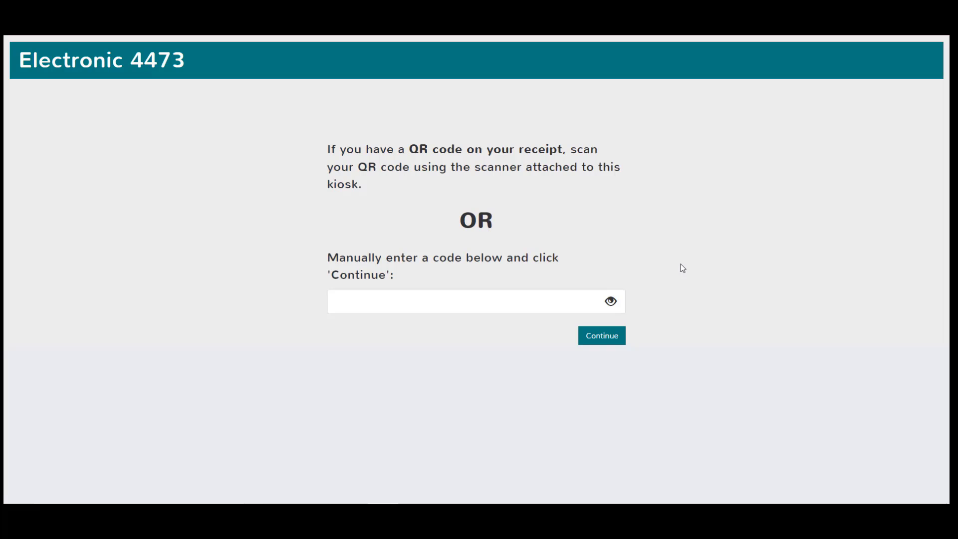
- Enter the 4473 code for Id 10002 with the buyer's surname and review Section B of the form
click(610, 301)
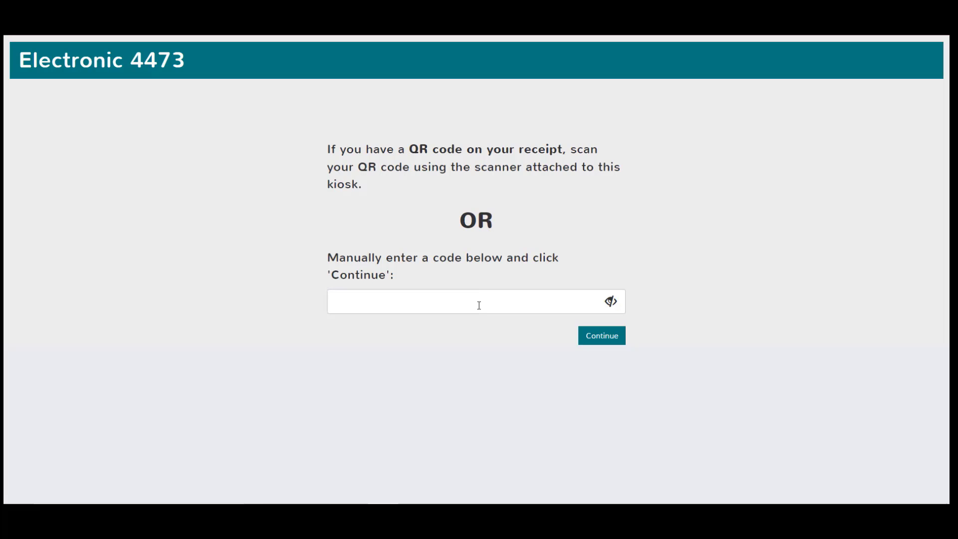
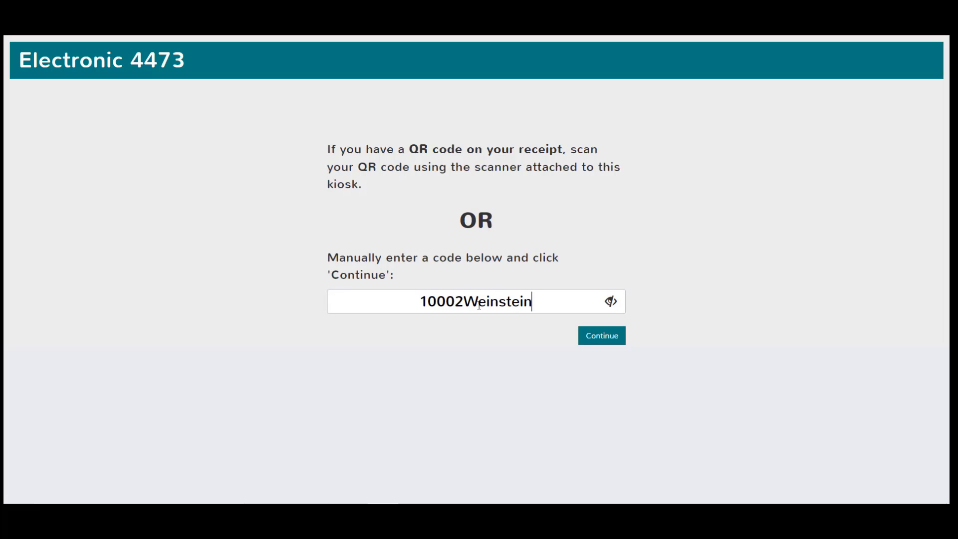
click(602, 336)
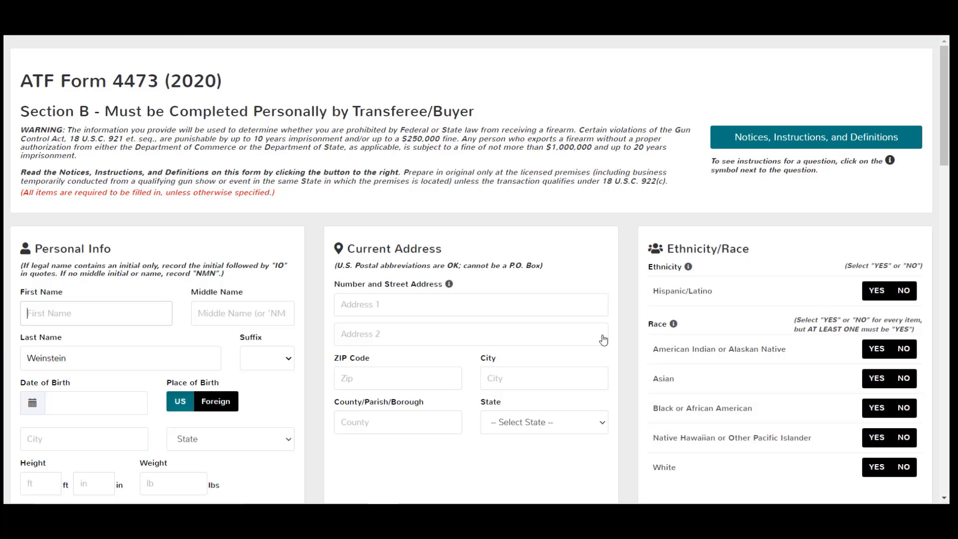
scroll(544, 244, down, 1)
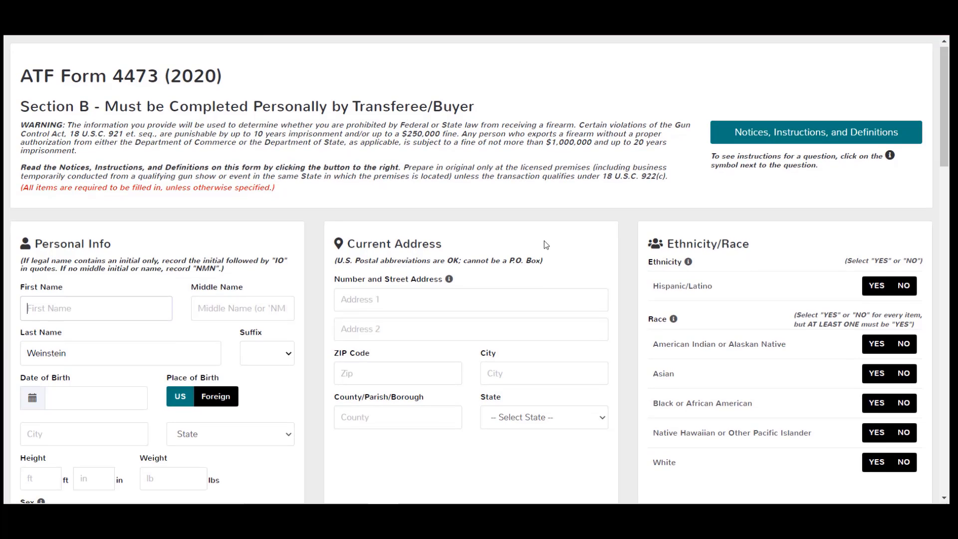
scroll(544, 241, down, 6)
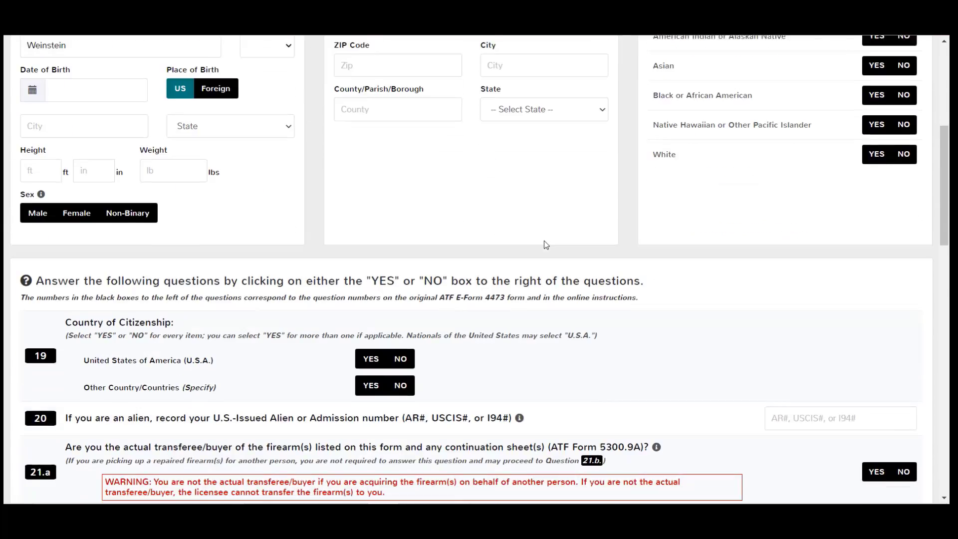
scroll(544, 241, down, 15)
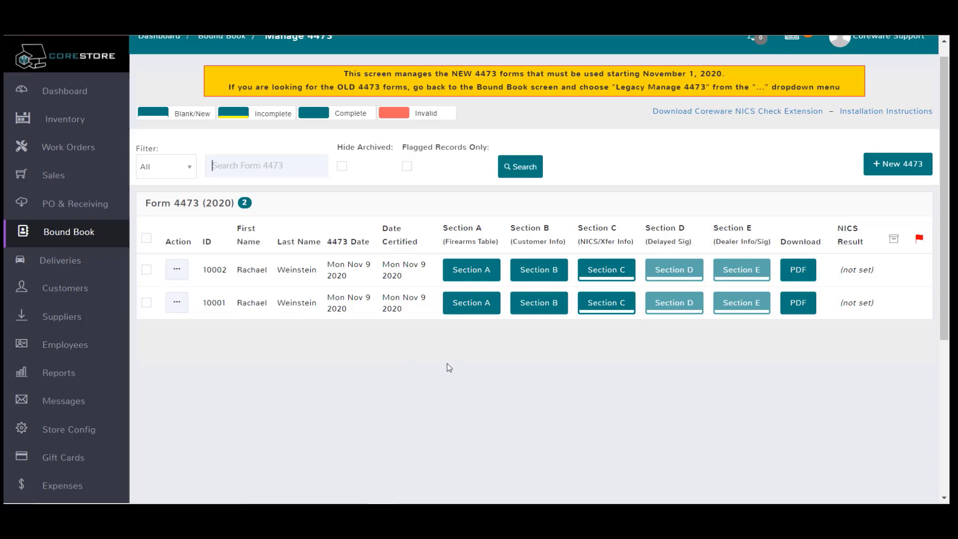
scroll(642, 224, up, 1)
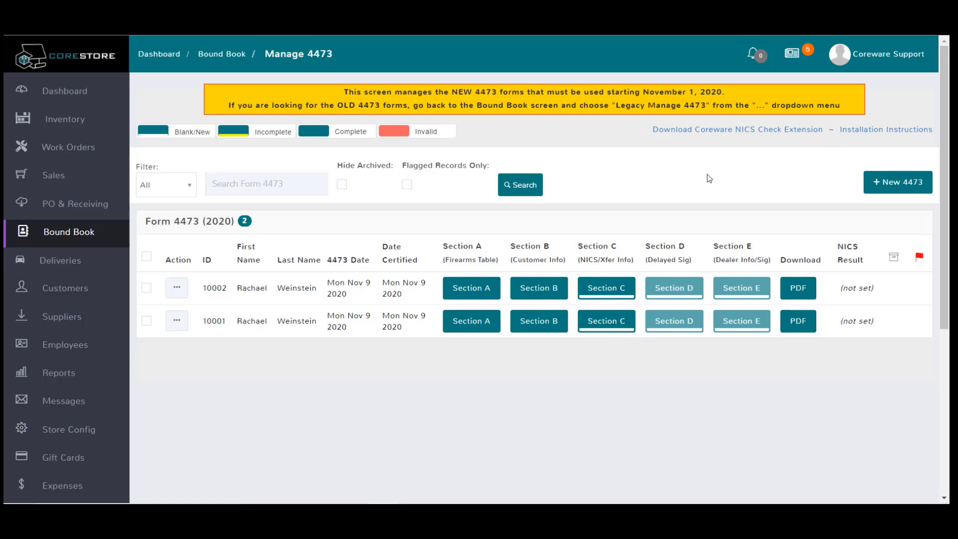
- Return to the Sales register with an empty cart and a $0.00 total
click(50, 185)
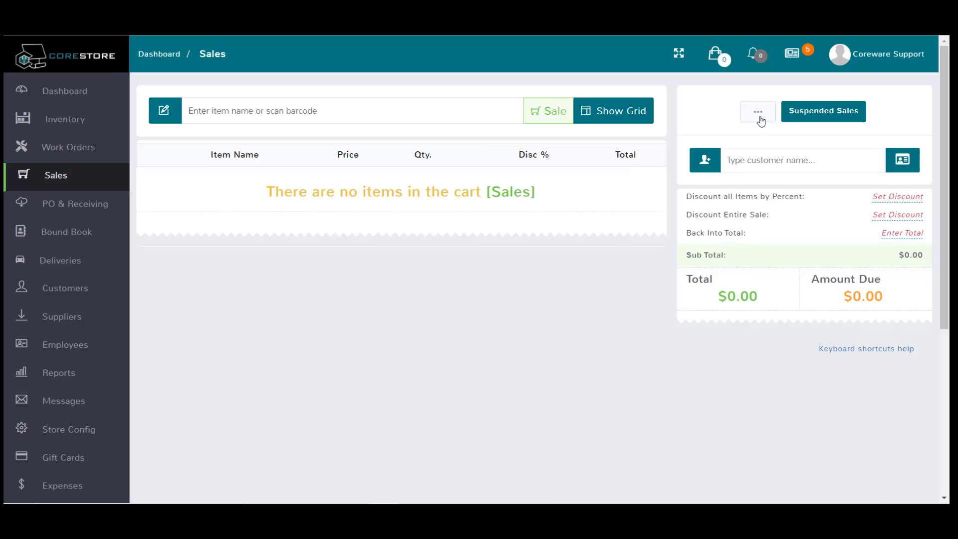
- Unsuspend layaway sale POS 4 and complete it with $1,100.00 cash, $0.00 change due
click(834, 113)
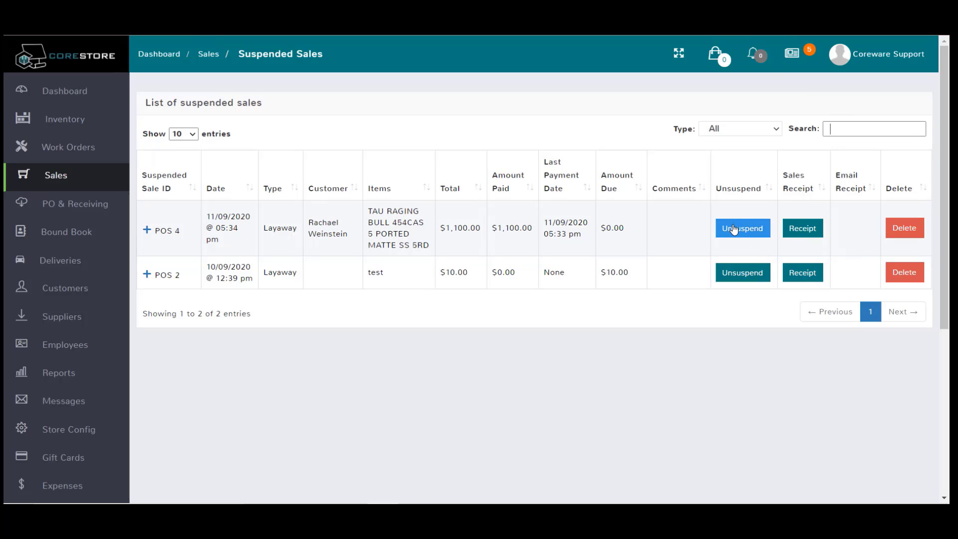
click(734, 229)
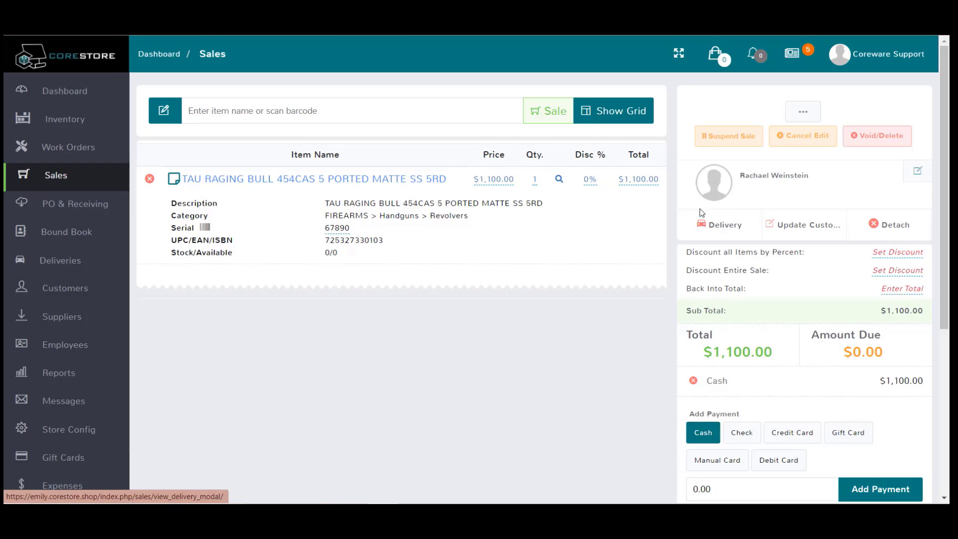
scroll(622, 408, down, 1)
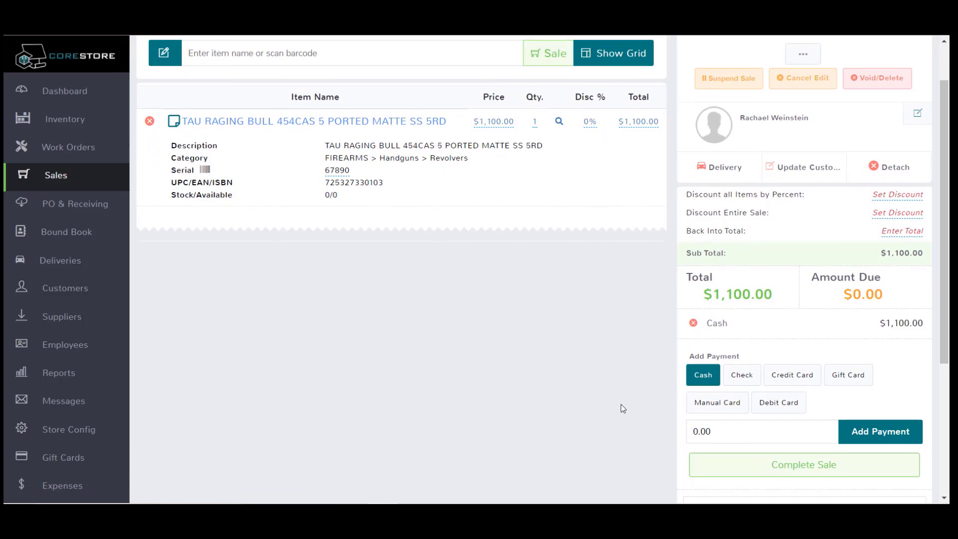
click(777, 463)
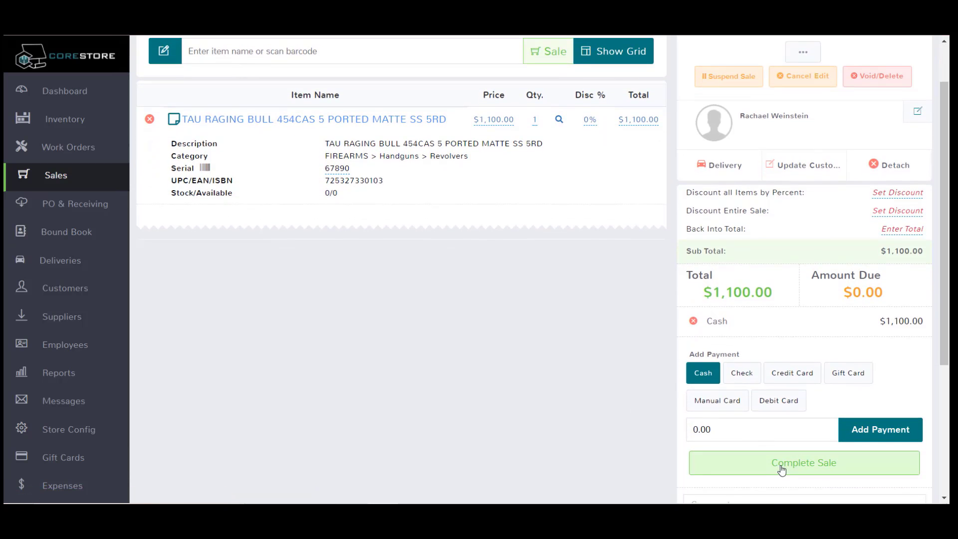
scroll(644, 473, down, 1)
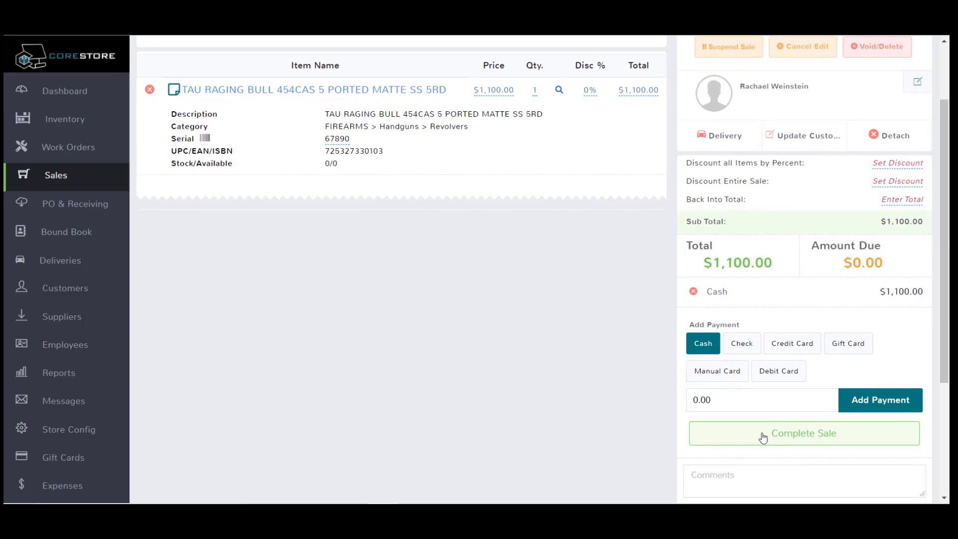
click(733, 446)
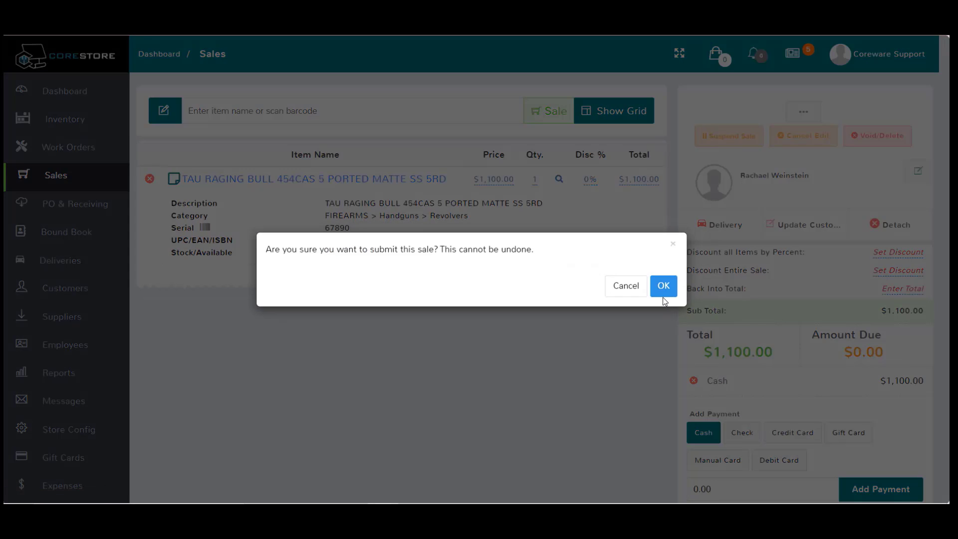
click(662, 286)
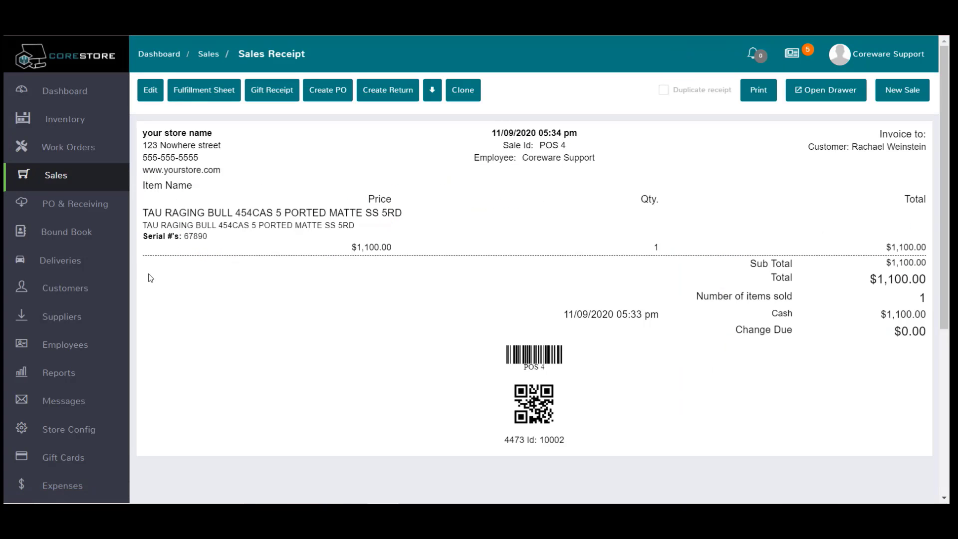
- Confirm revolver 67890 shows DISPOSED in the Bound Book, then go to Store Config
click(73, 233)
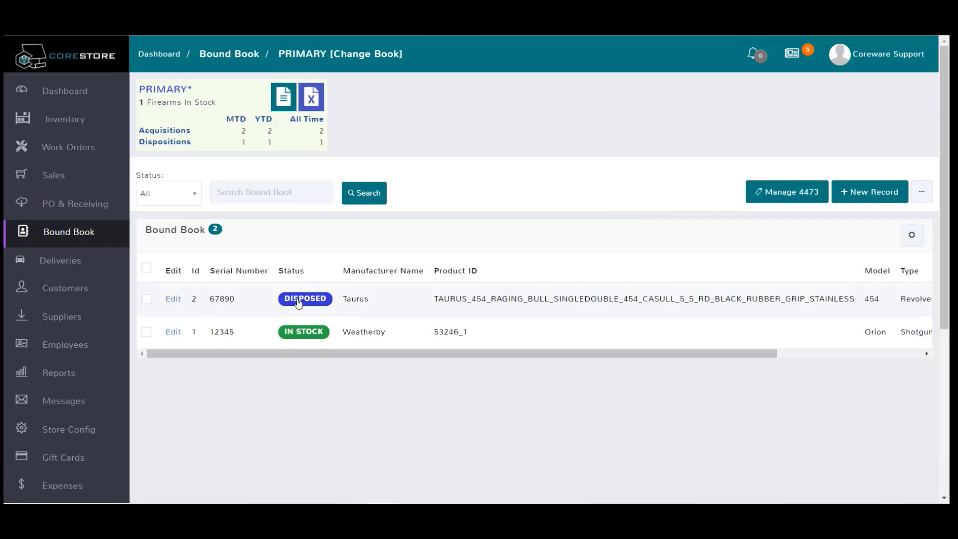
scroll(89, 349, down, 1)
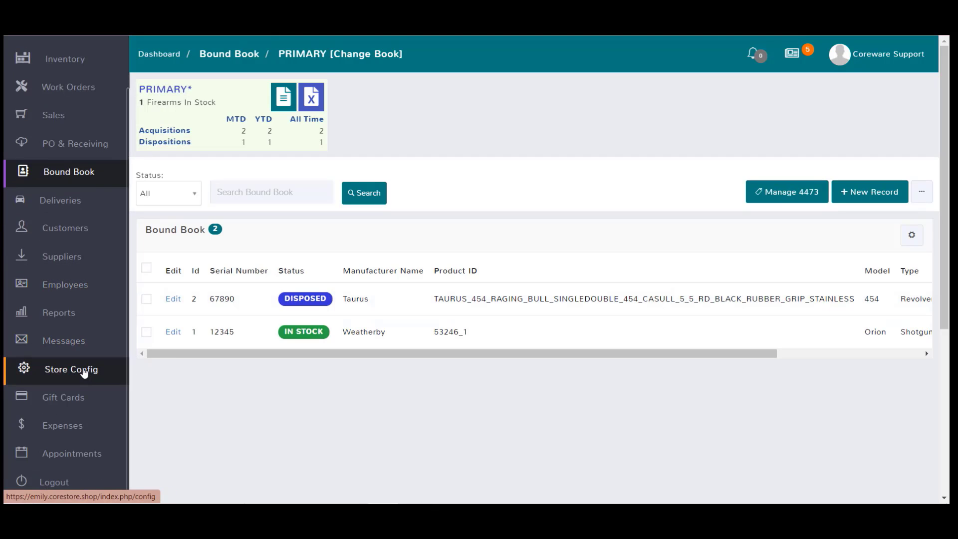
click(83, 371)
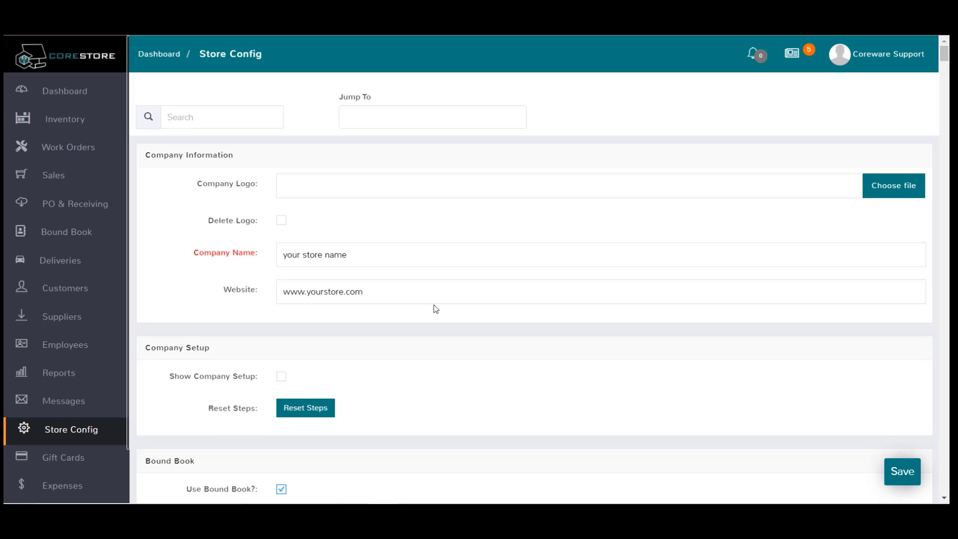
- Review the Bound Book settings in Store Config, then return to the PRIMARY Bound Book
scroll(433, 307, down, 3)
scroll(436, 308, down, 4)
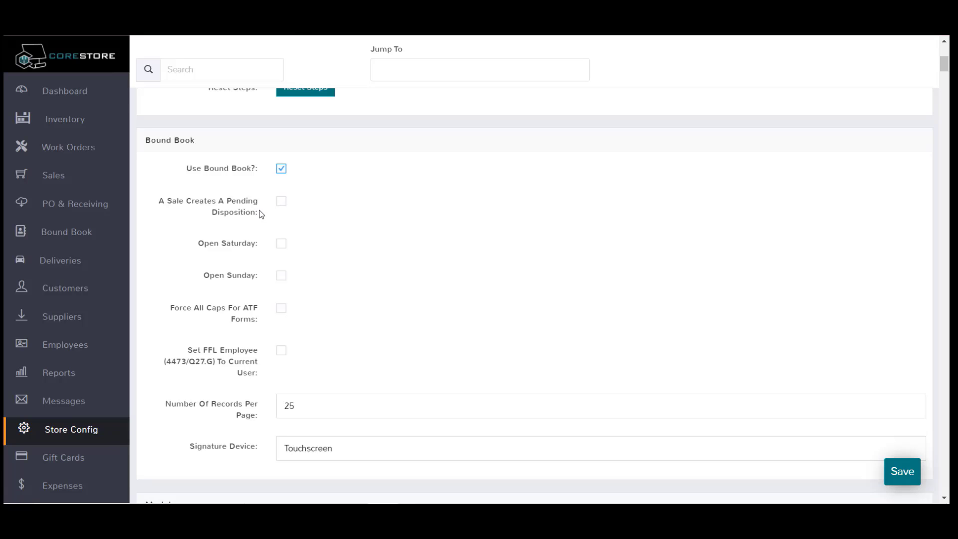
key(Down)
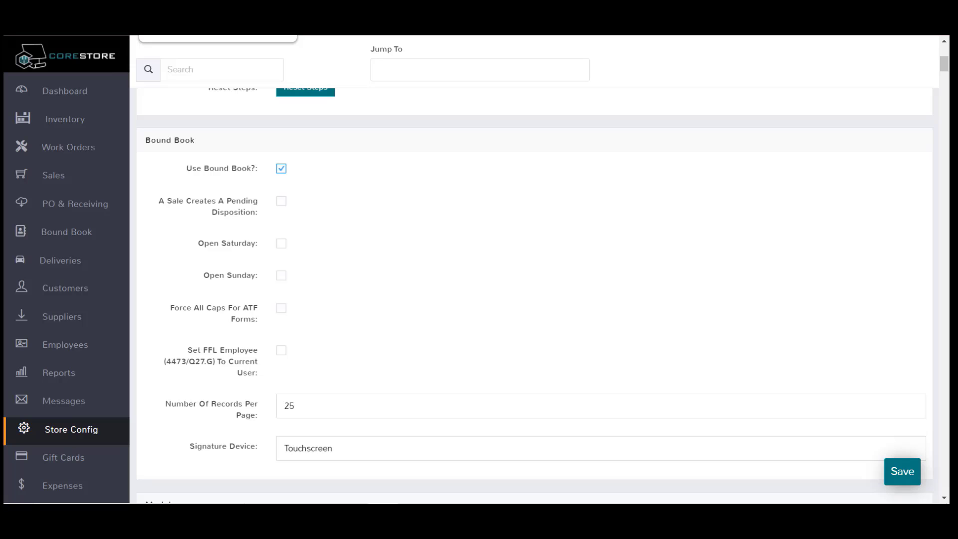
key(Return)
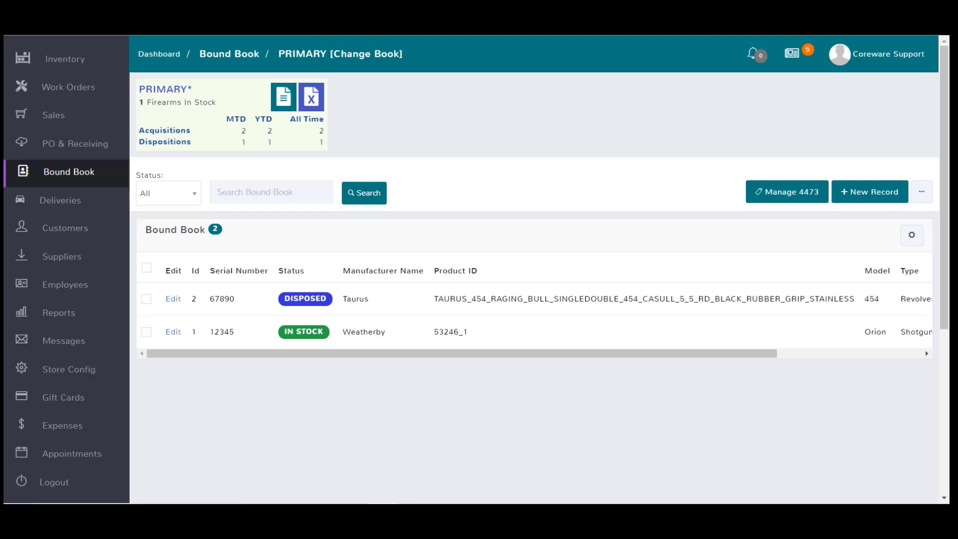